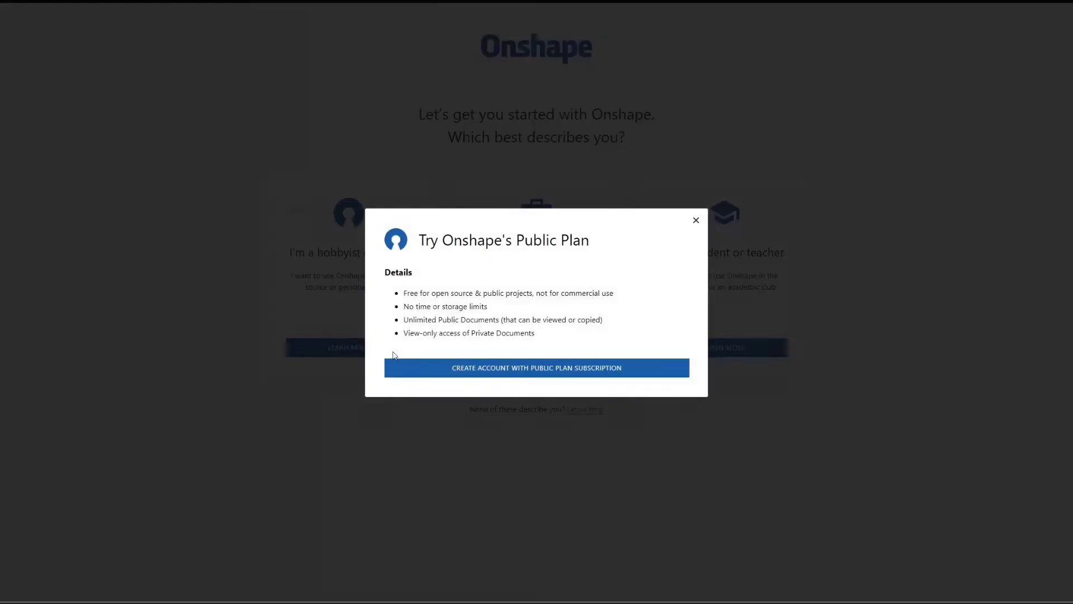
Step: Start a Free Plan account and enter a first name, last name and e-mail address
click(435, 368)
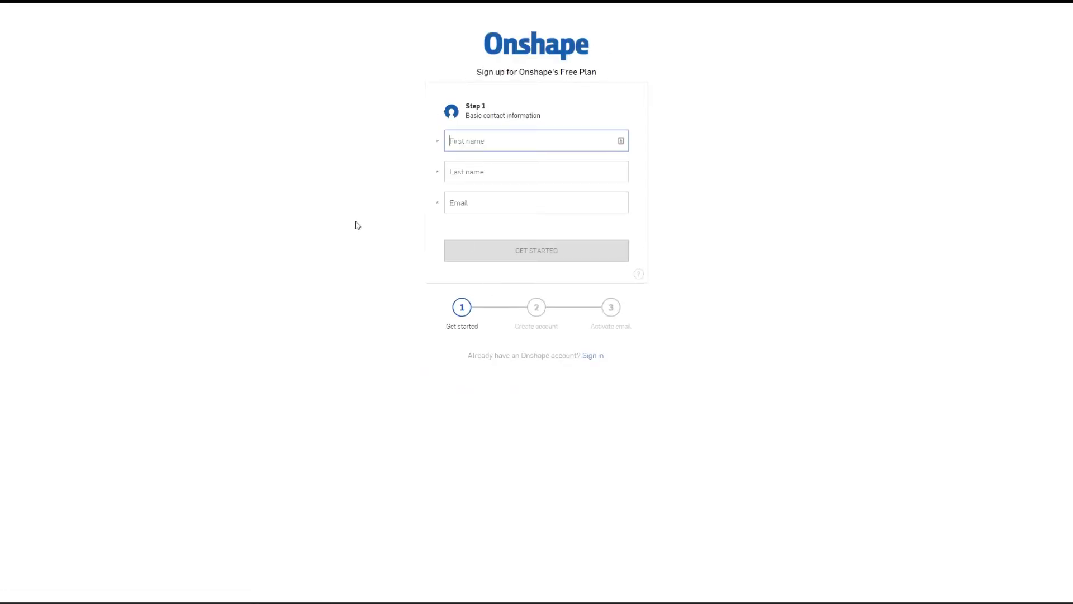
text(Max)
key(Tab)
text(Mustermann)
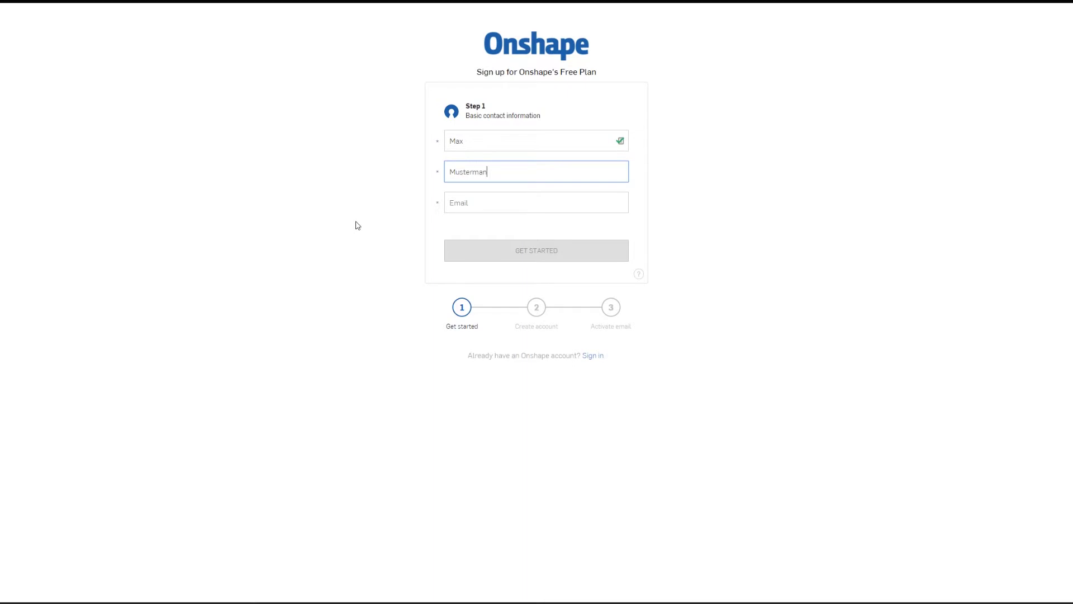
key(Tab)
text(Test@max)
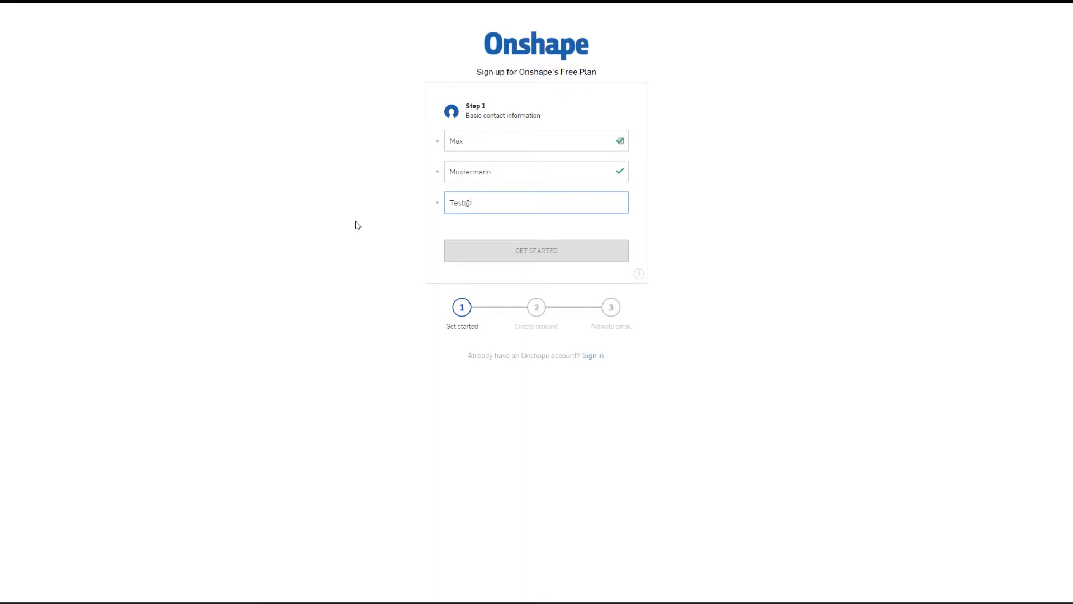
text(mustermann.com)
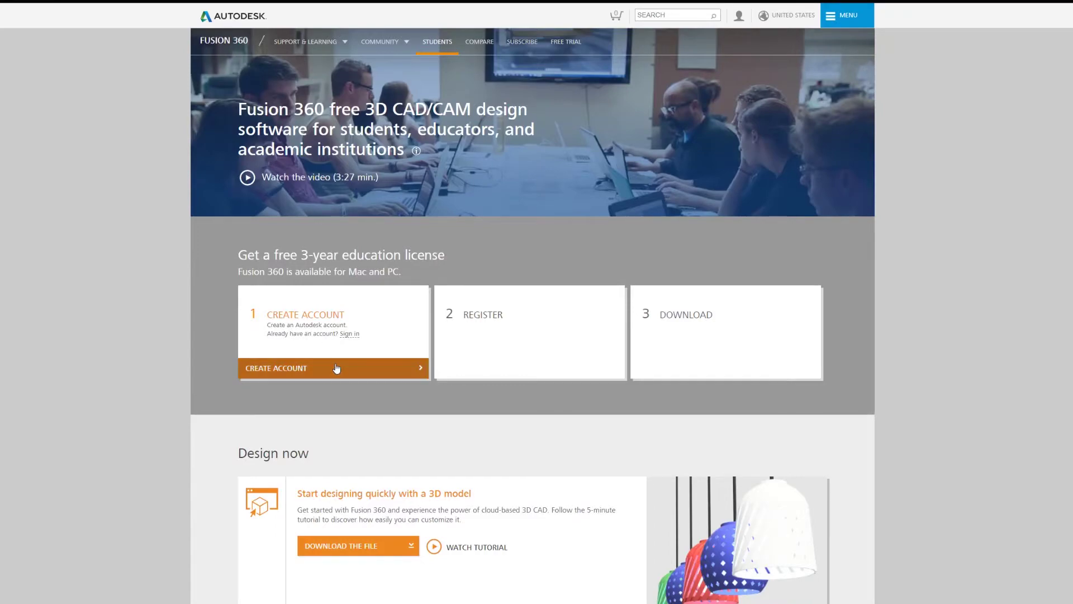
Step: Start an Autodesk education account with country United States and role Student
click(336, 367)
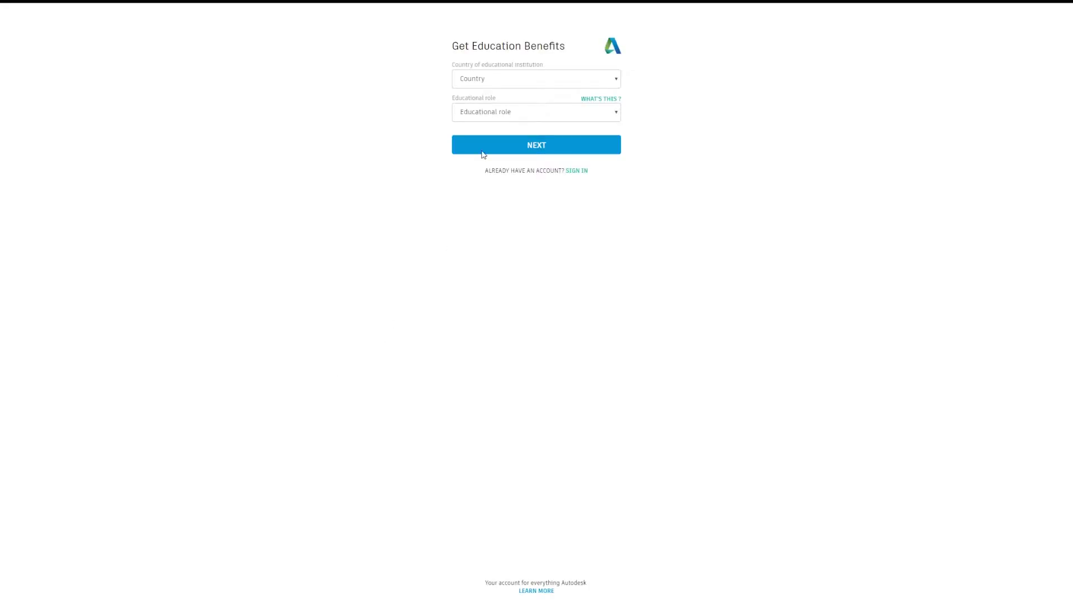
click(521, 79)
scroll(503, 184, down, 20)
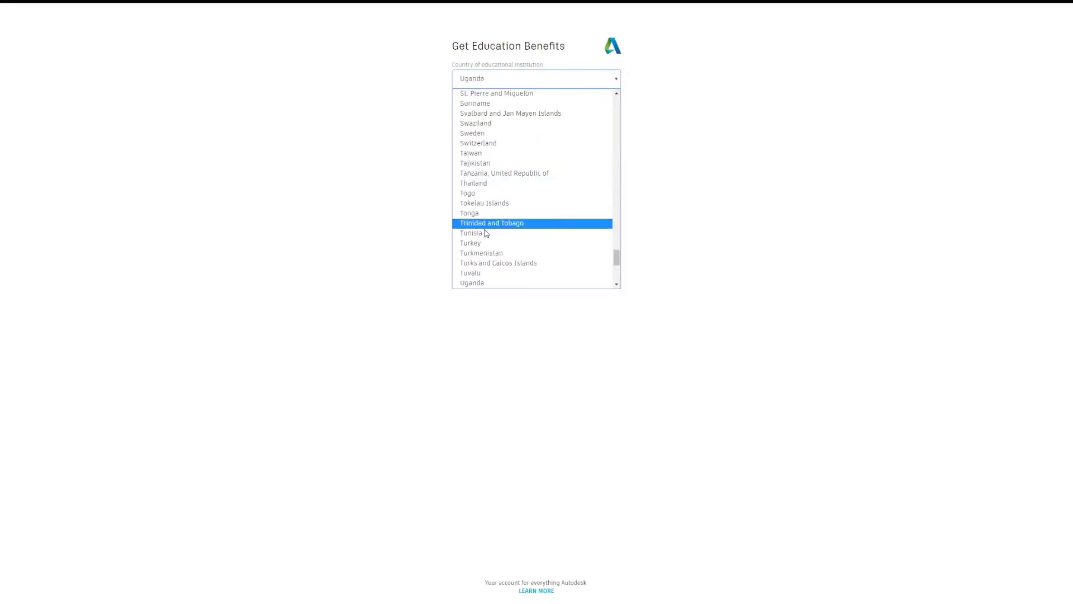
click(490, 133)
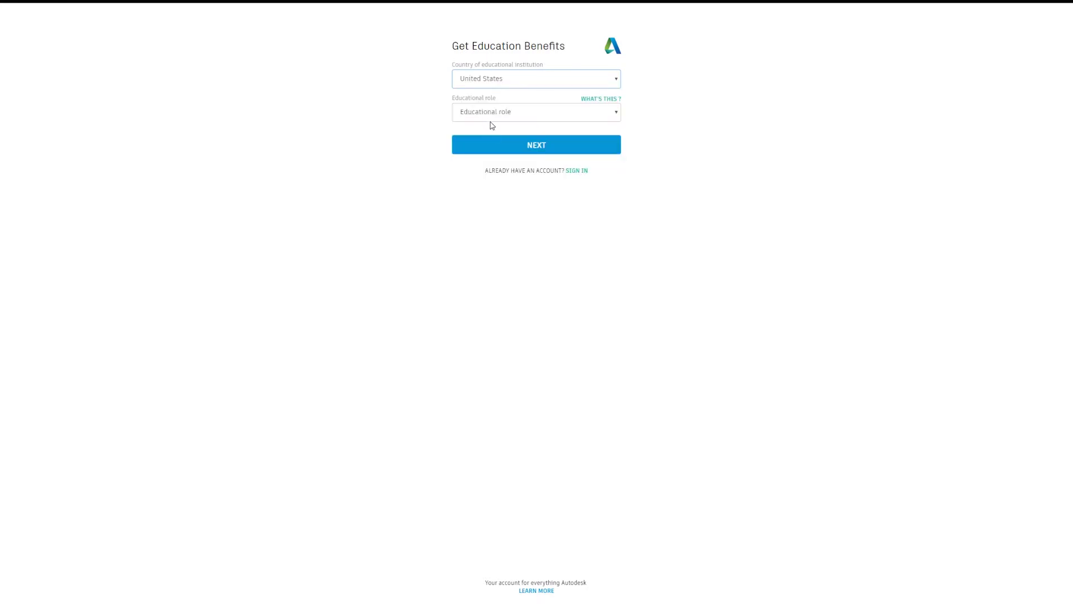
click(491, 115)
click(492, 125)
Step: Enter an April 7 birth date, choose a birth year, and submit the education details
click(485, 146)
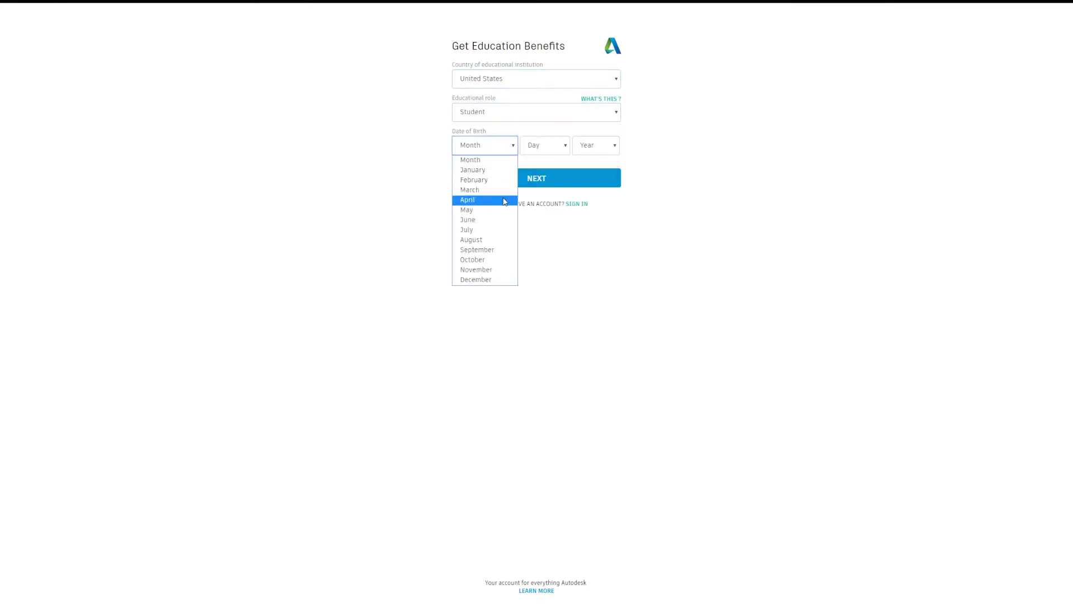
click(481, 201)
click(543, 145)
click(536, 232)
click(591, 147)
click(592, 331)
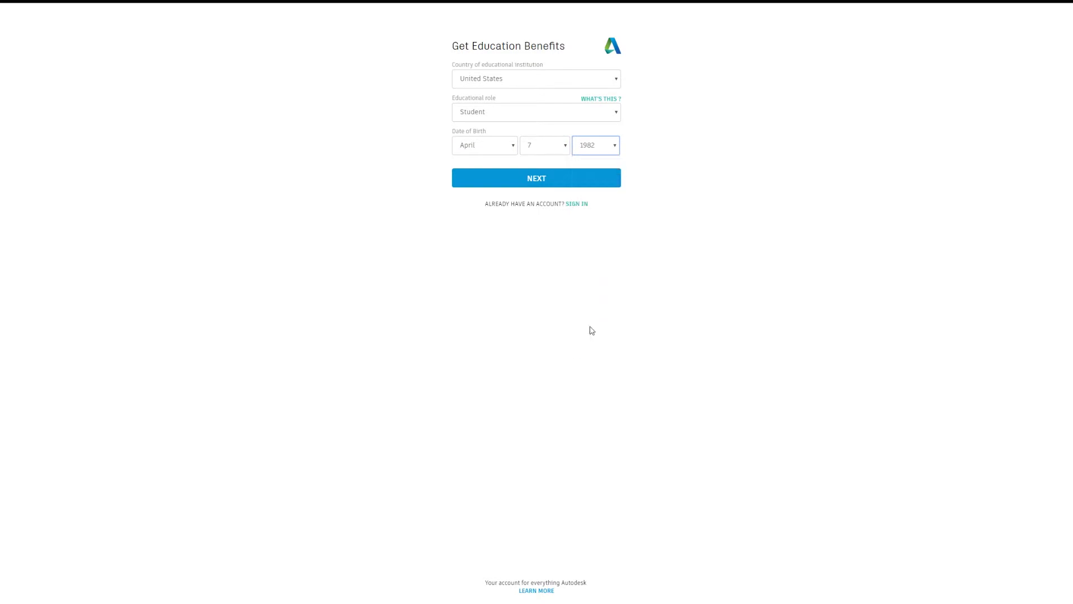
click(595, 145)
click(592, 270)
click(545, 179)
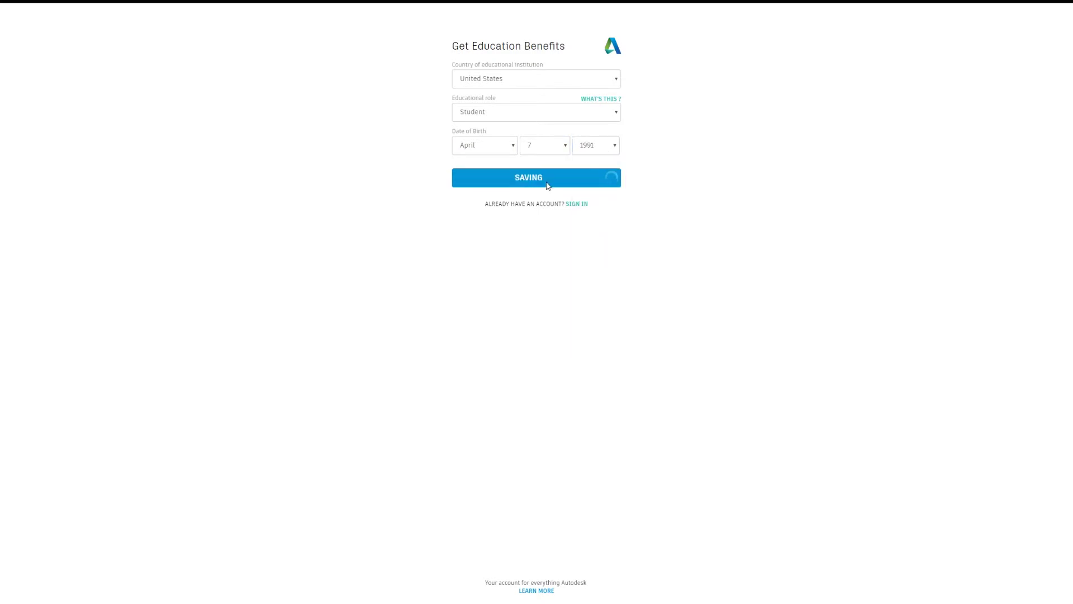
Step: Fill the account form with first name, last name, e-mail and a password
click(479, 76)
text(Max)
key(Tab)
text(Mustermann)
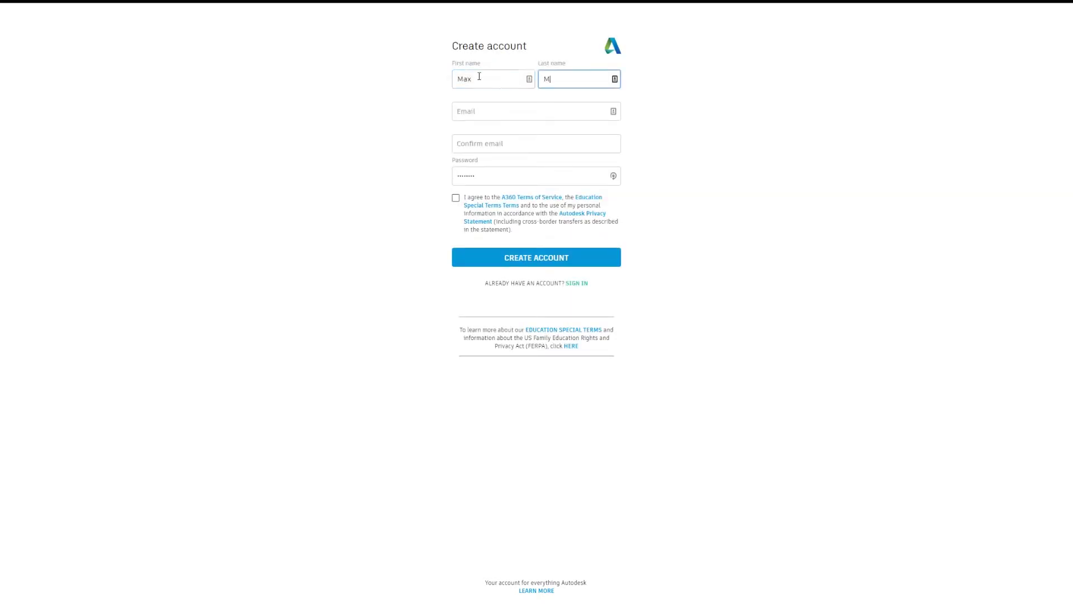
key(Tab)
text(info@ma)
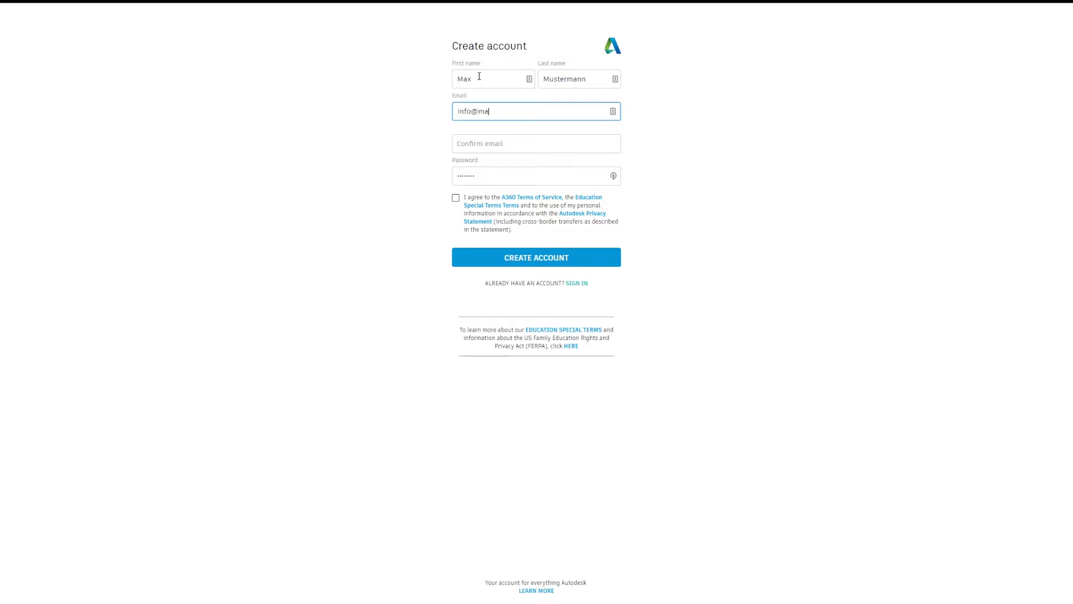
text(xmustermann.com)
key(Tab)
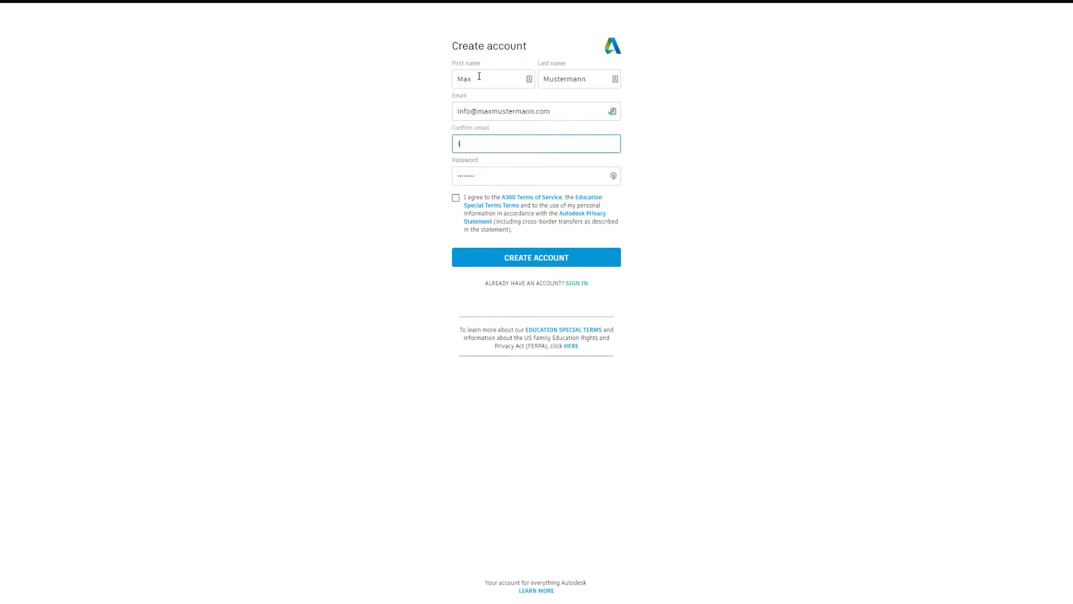
text(info@maxmustermann.com)
key(Tab)
text(**********)
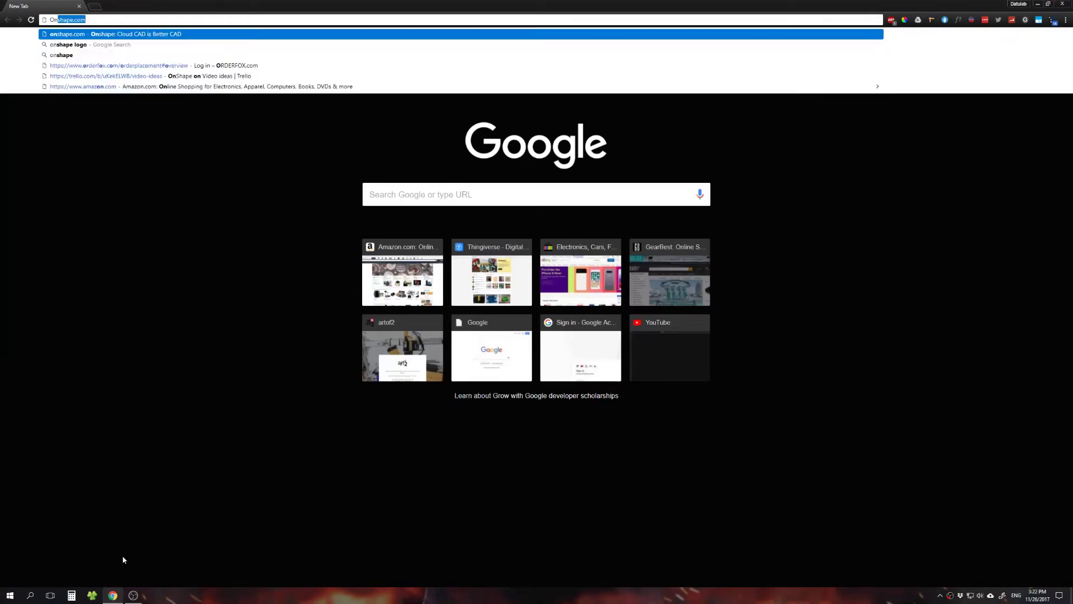
Step: Go to onshape.com, sign in, and create a new public document
key(Return)
click(699, 48)
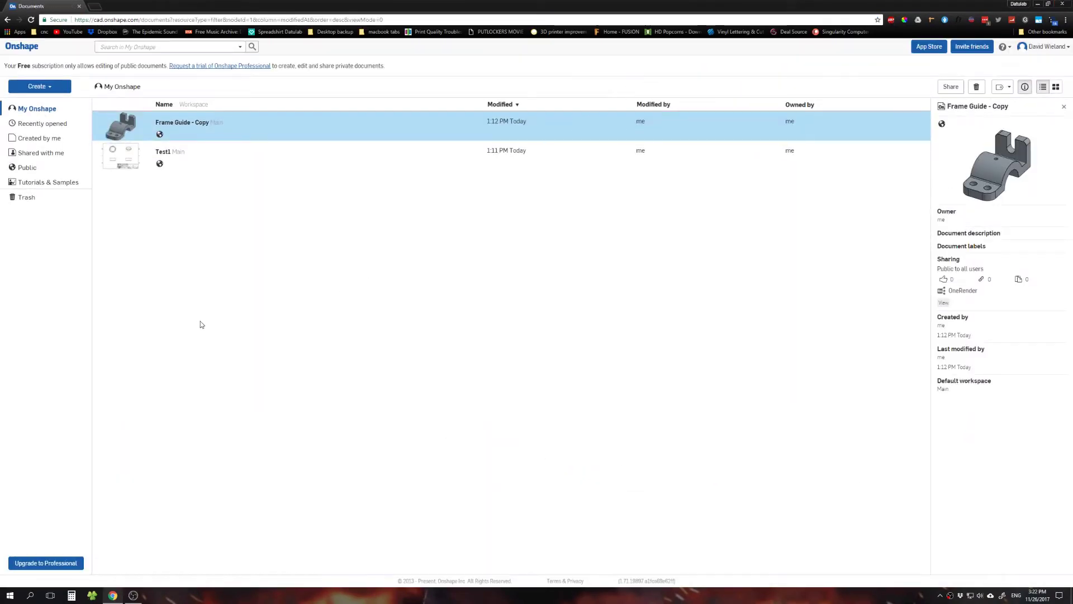
click(41, 88)
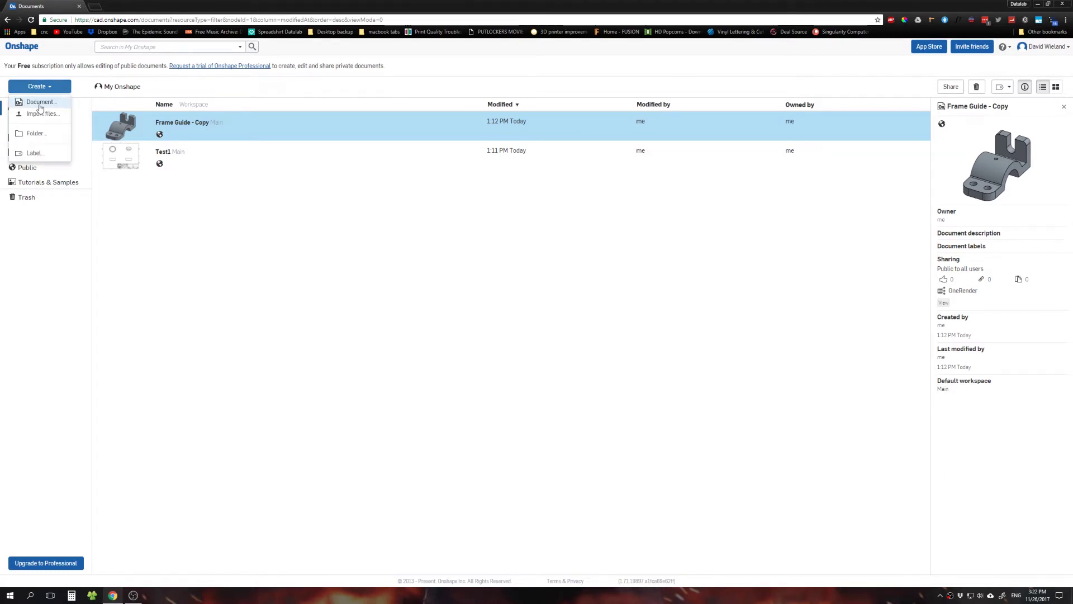
click(39, 102)
click(612, 115)
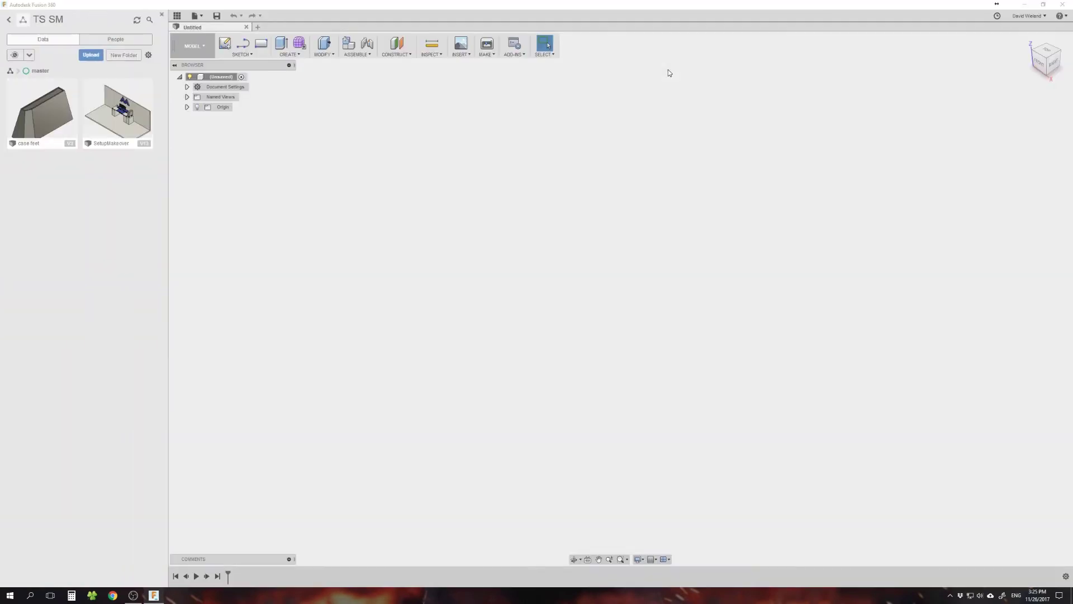
Step: Open the business card design from the Business Cards project and show the Workspace menu
click(8, 20)
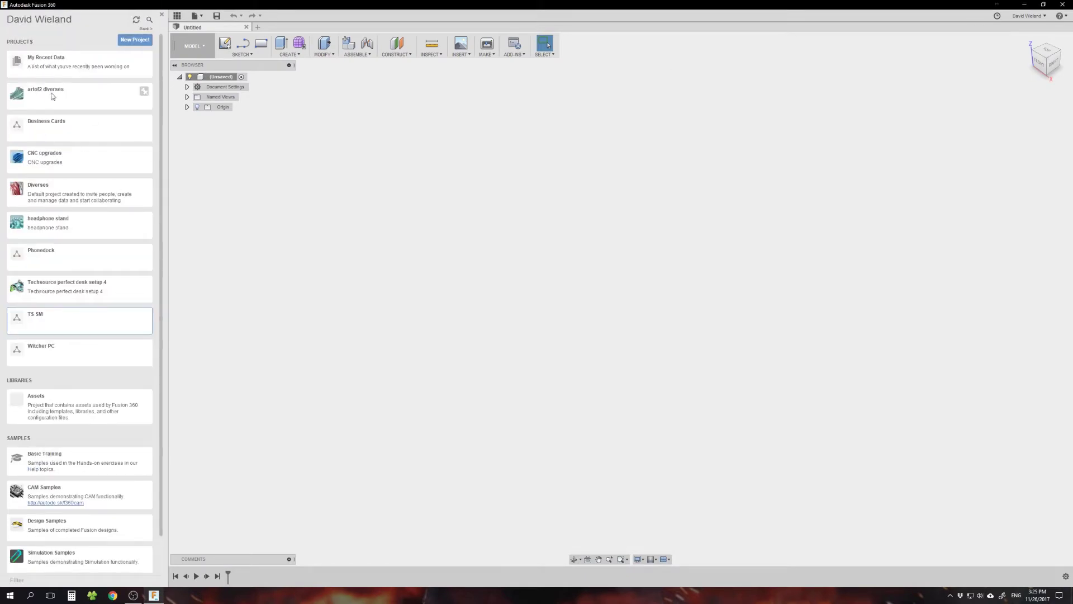
click(91, 133)
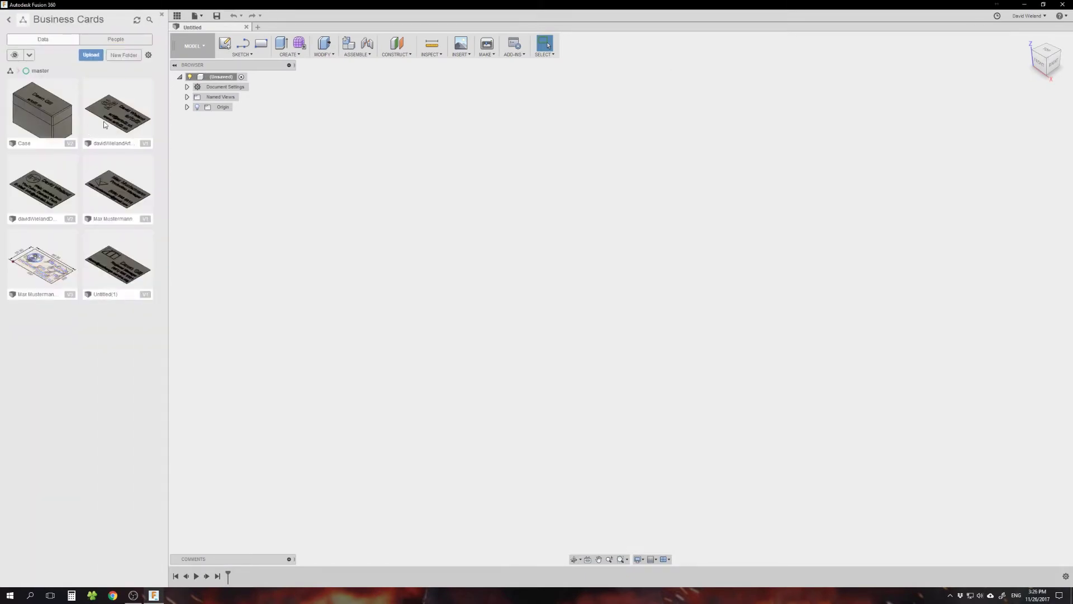
double_click(104, 124)
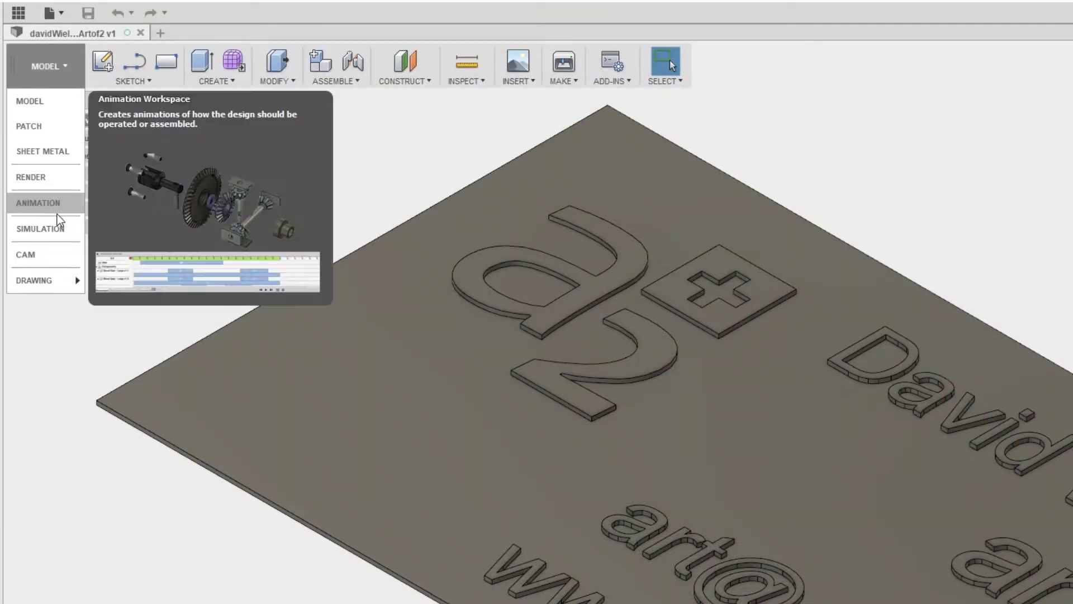
mouse_move(61, 274)
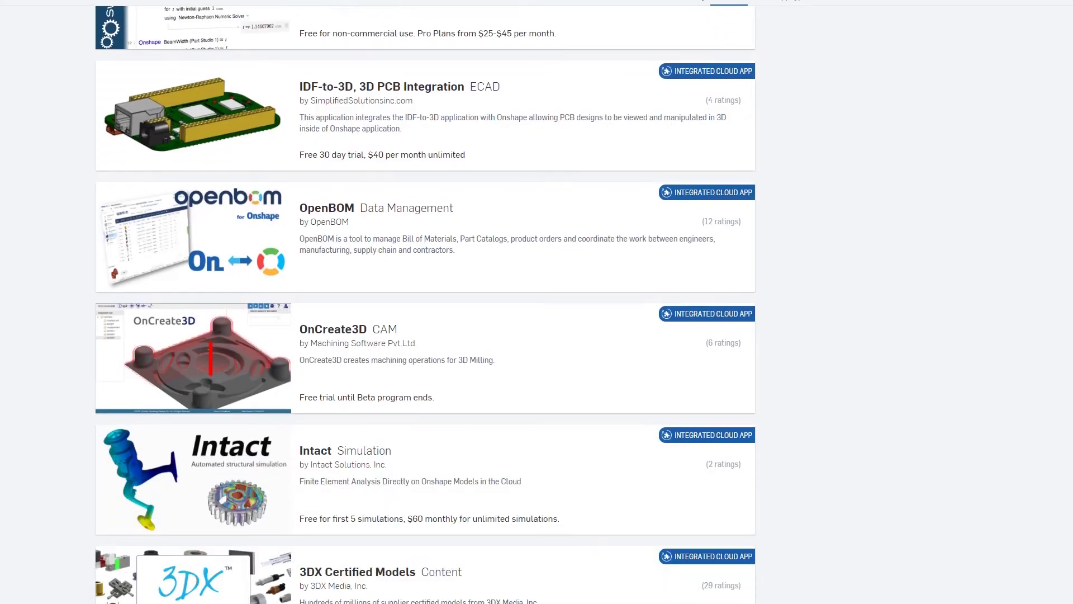
Step: Scroll through the App Store's list of integrated cloud apps
scroll(425, 302, down, 5)
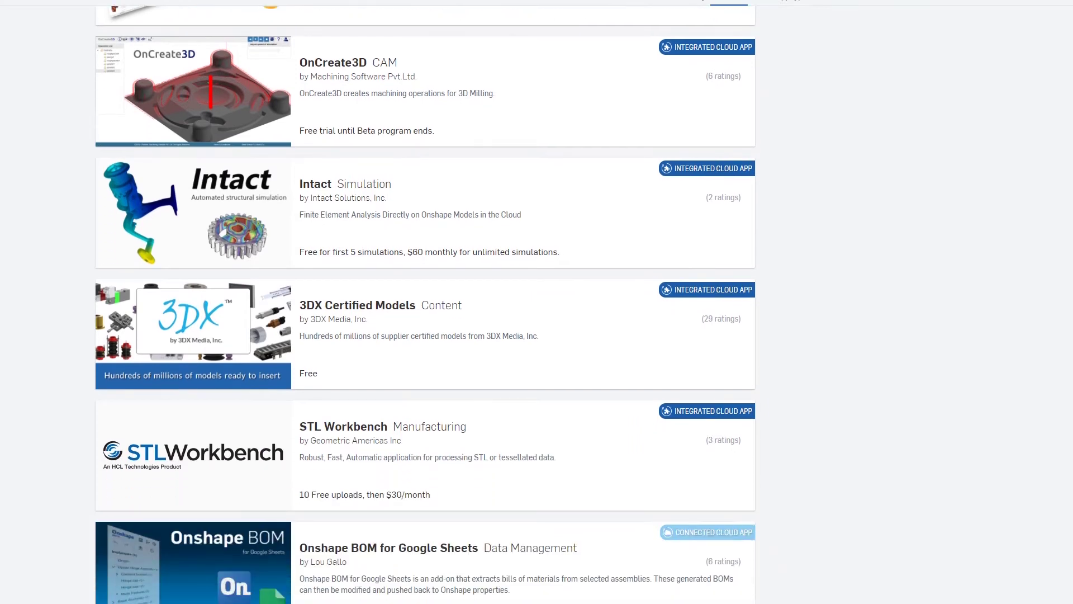
scroll(425, 302, down, 5)
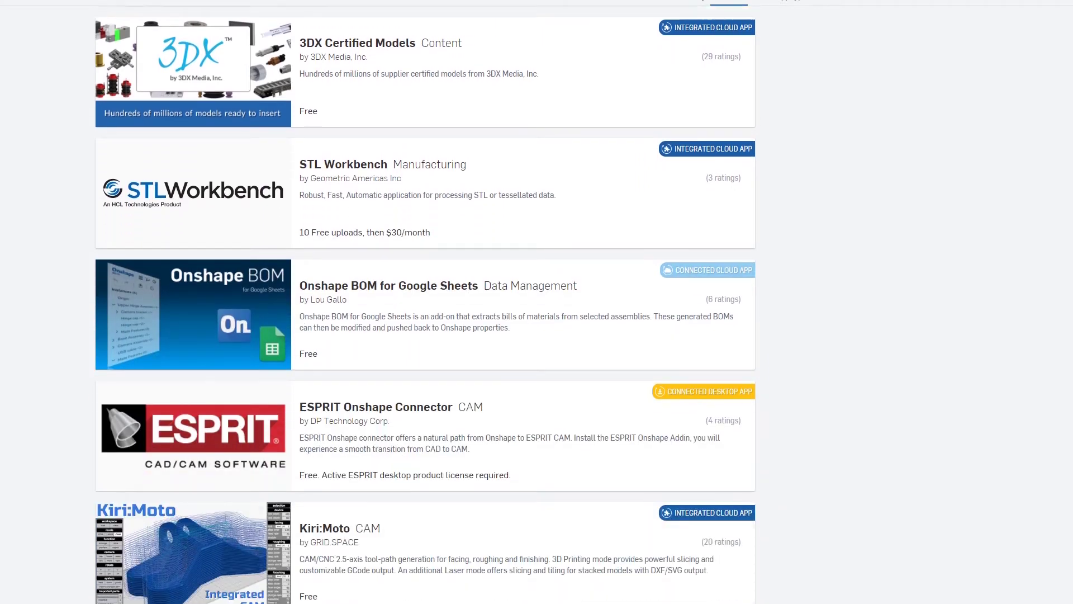
scroll(425, 302, down, 5)
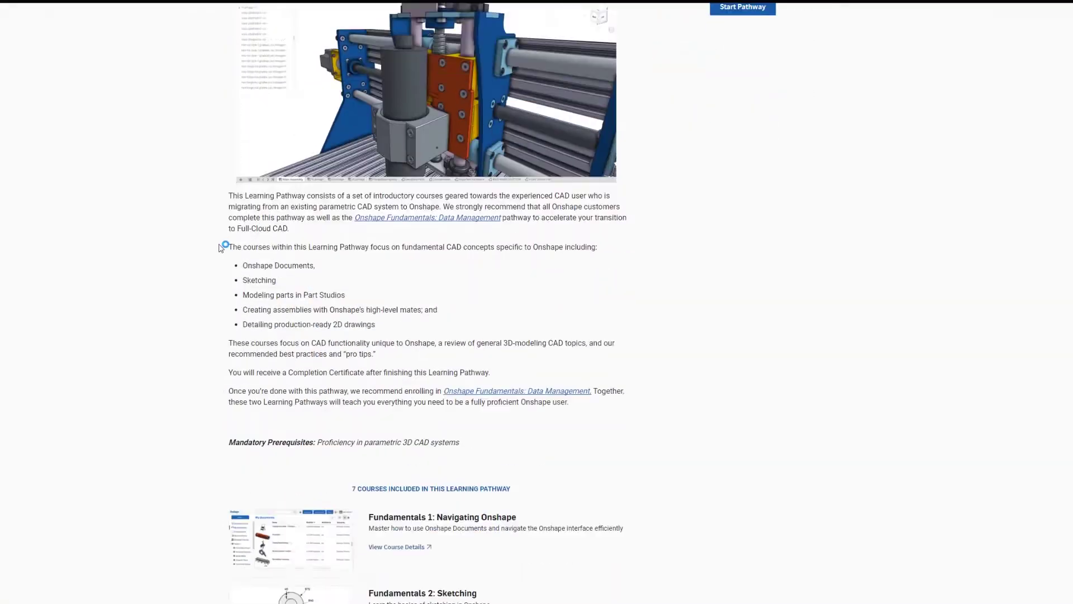
scroll(193, 242, down, 6)
scroll(229, 164, down, 1)
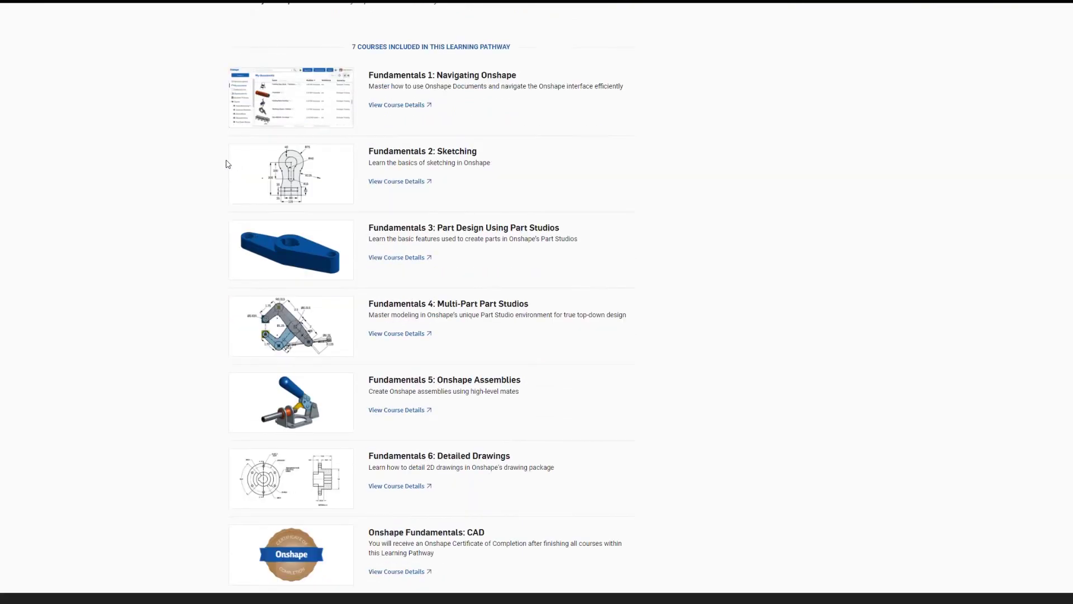
Step: Open the Fundamentals 1: Navigating Onshape course details and start the course
click(394, 105)
click(698, 63)
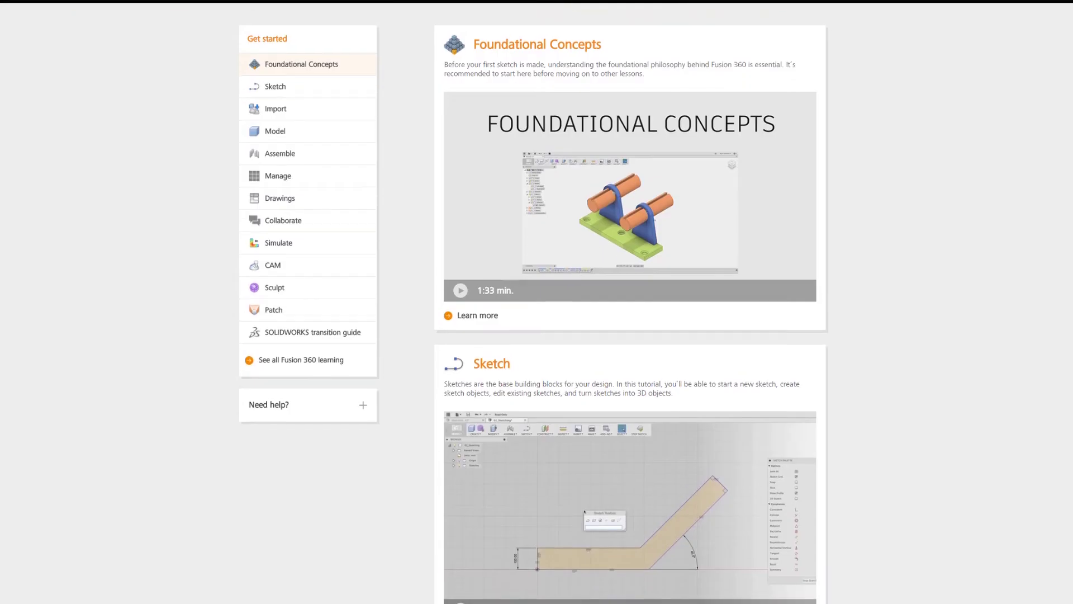
scroll(630, 302, down, 4)
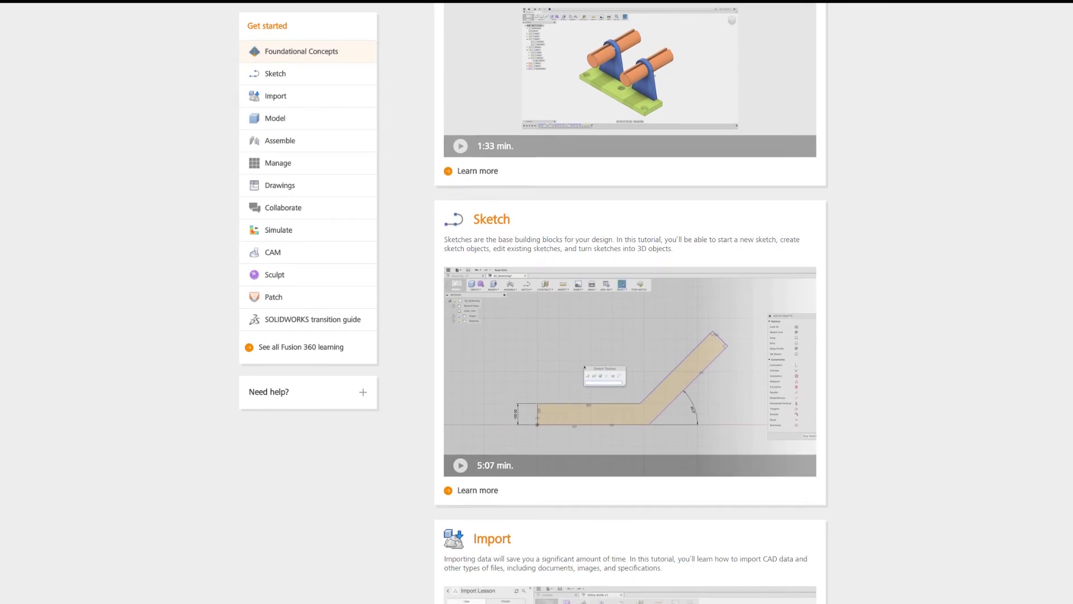
scroll(631, 302, down, 6)
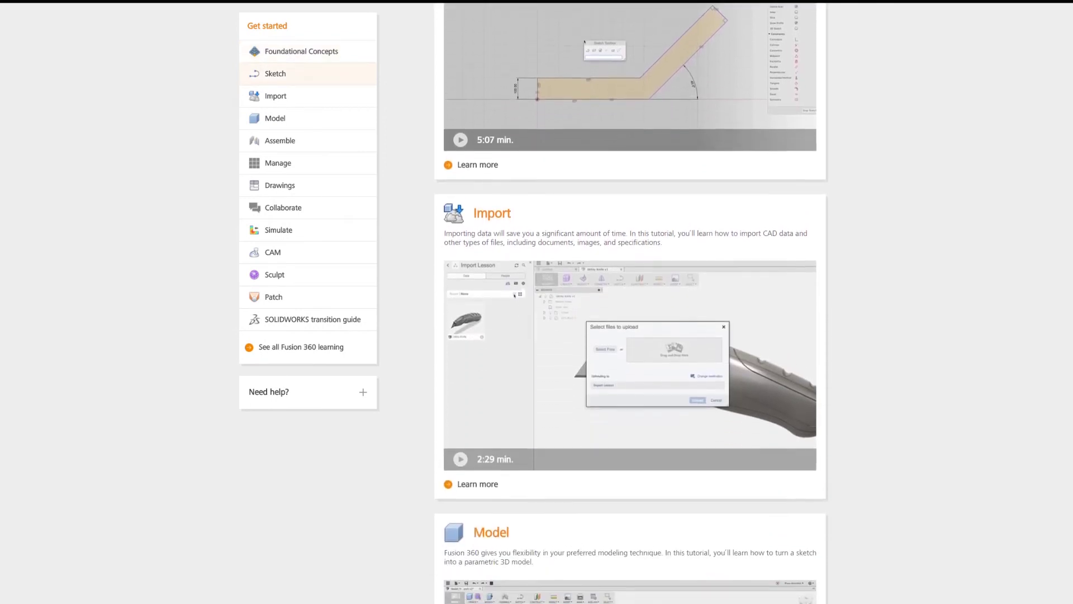
scroll(631, 302, down, 6)
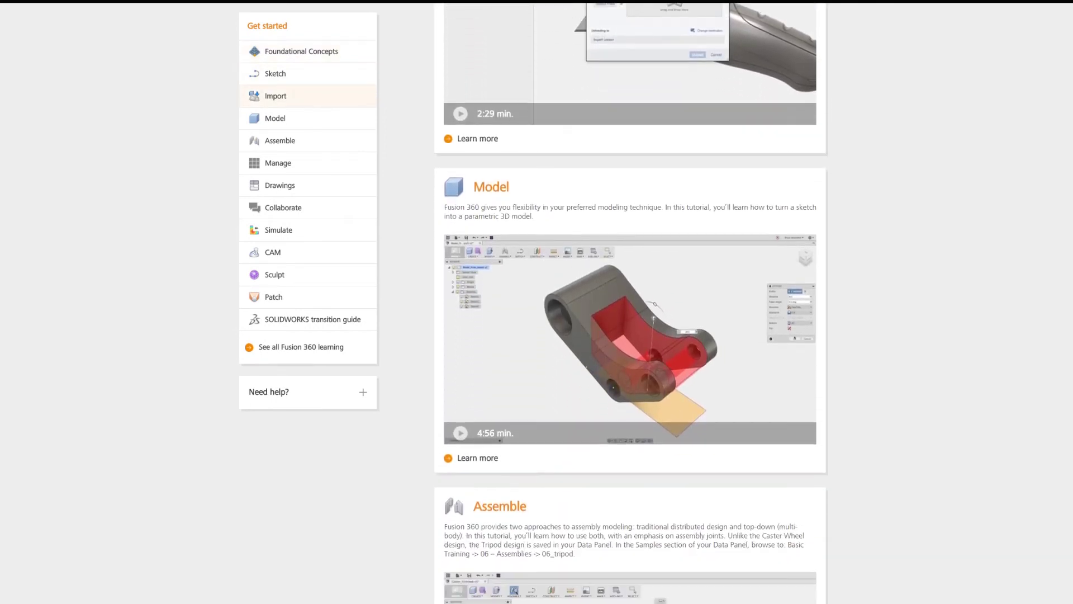